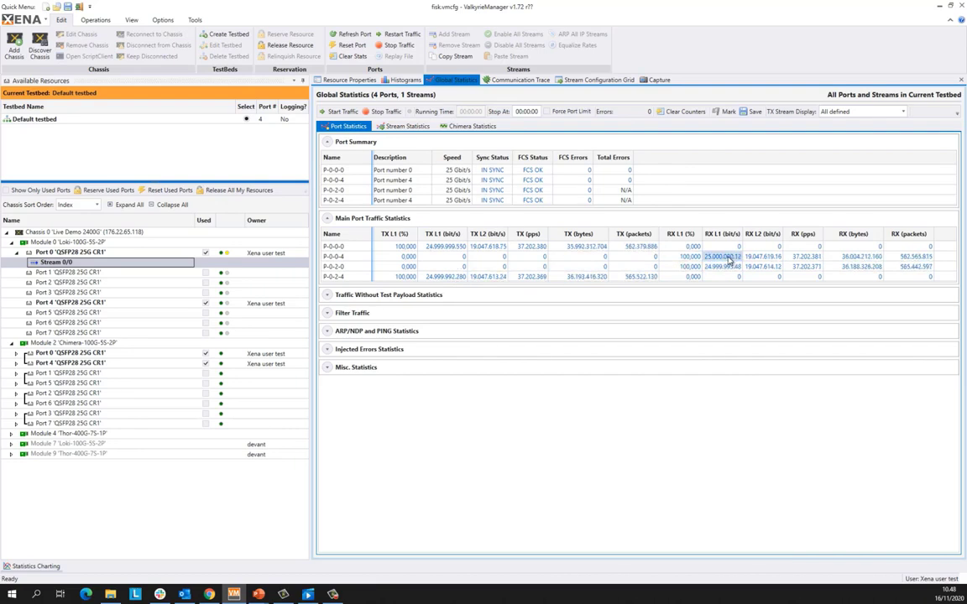
Clear the counters and examine the stream's errors, latency and jitter without bandwidth control, along with the Chimera statistics.
{"action": "left_click", "coordinate": [396, 126]}
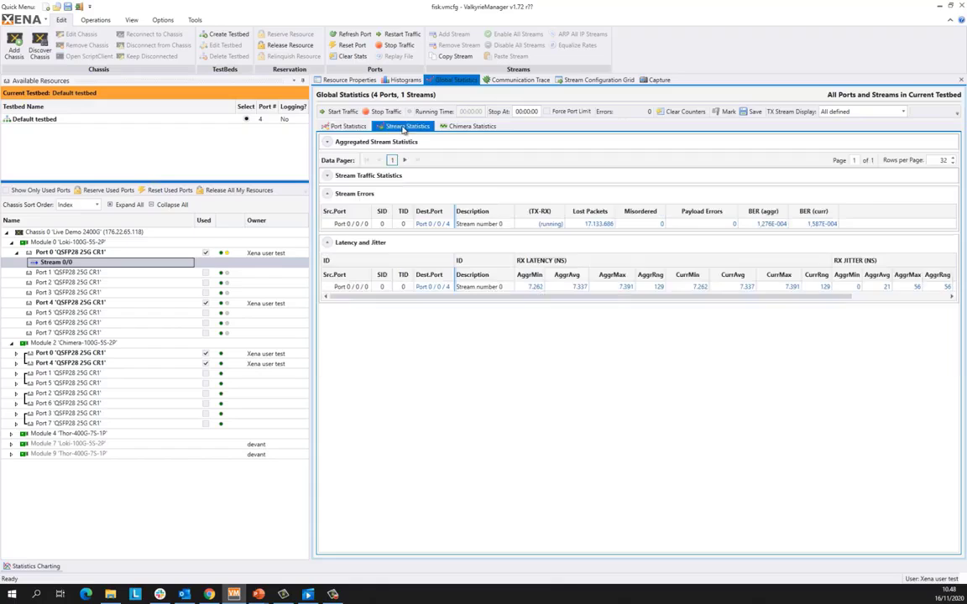
{"action": "left_click", "coordinate": [686, 112]}
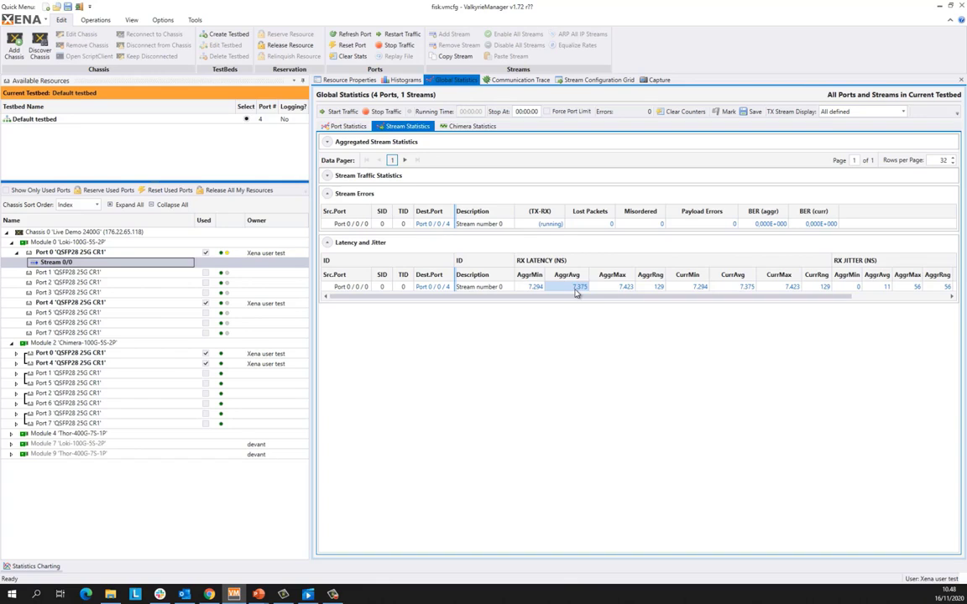
{"action": "left_click", "coordinate": [473, 126]}
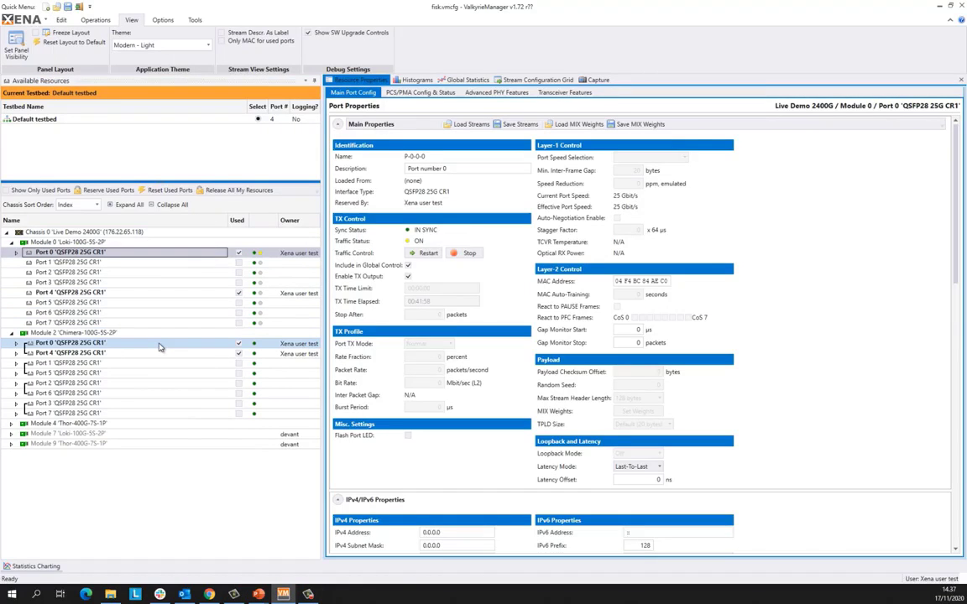
Start the Policer on Chimera module 2 port 0 at Layer 2 with CIR 175000 * 100kbps and CBS 10000 bytes.
{"action": "left_click", "coordinate": [158, 344]}
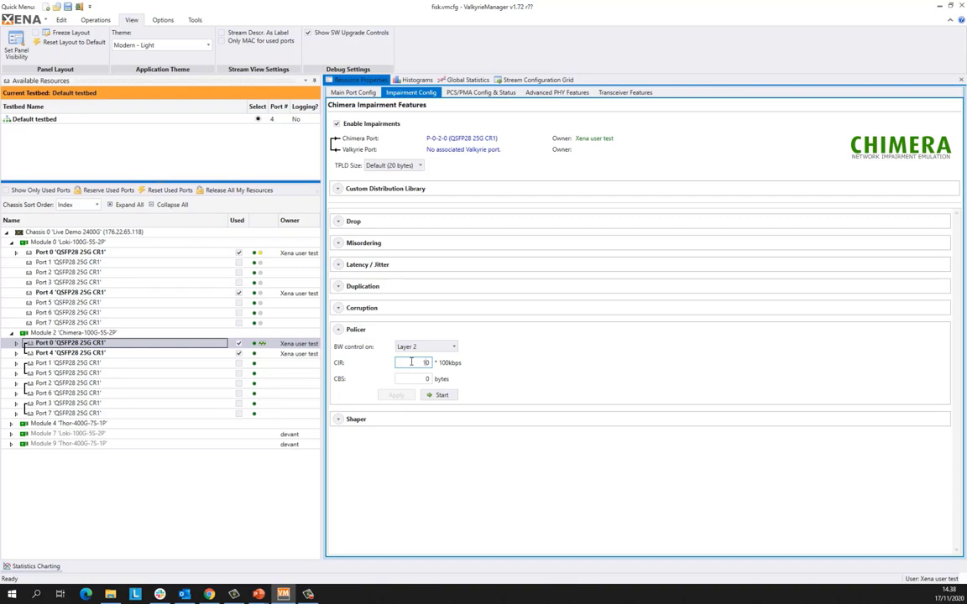
{"action": "type", "text": "7500"}
{"action": "left_click", "coordinate": [409, 379]}
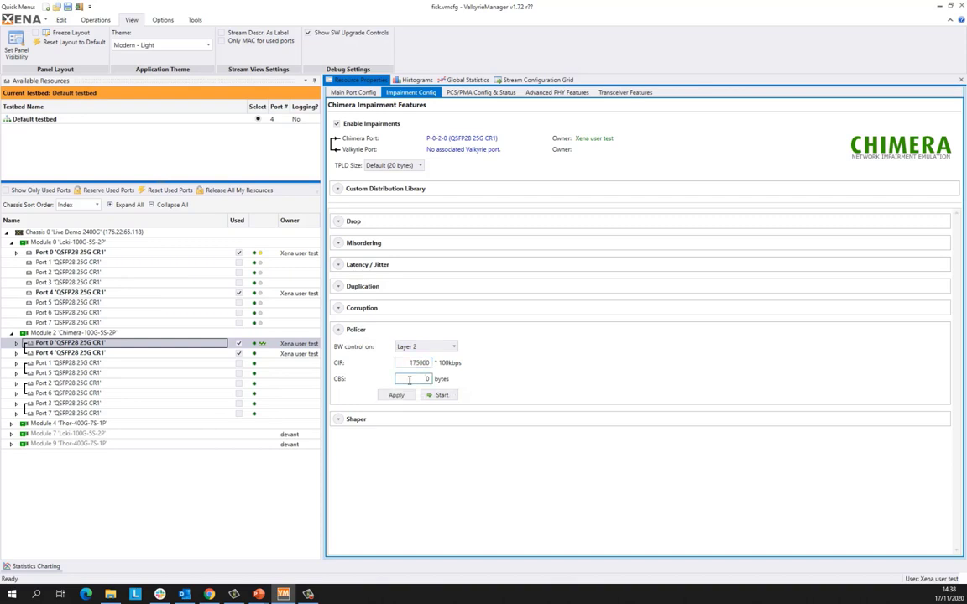
{"action": "type", "text": "10000"}
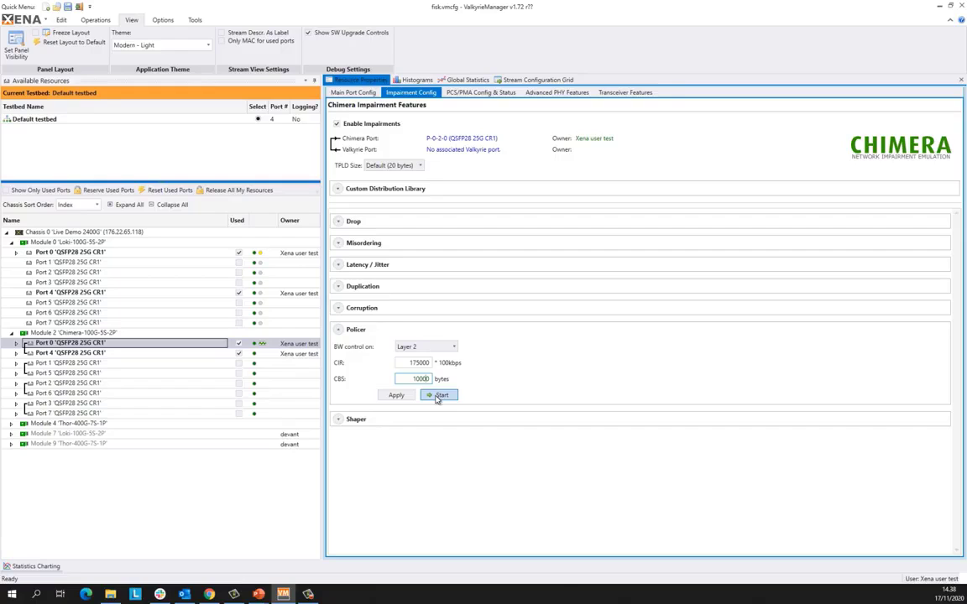
{"action": "left_click", "coordinate": [436, 395]}
Examine the Layer 2 transmit and receive rates in the port statistics, plus the stream's lost packets and latency.
{"action": "left_click", "coordinate": [467, 80]}
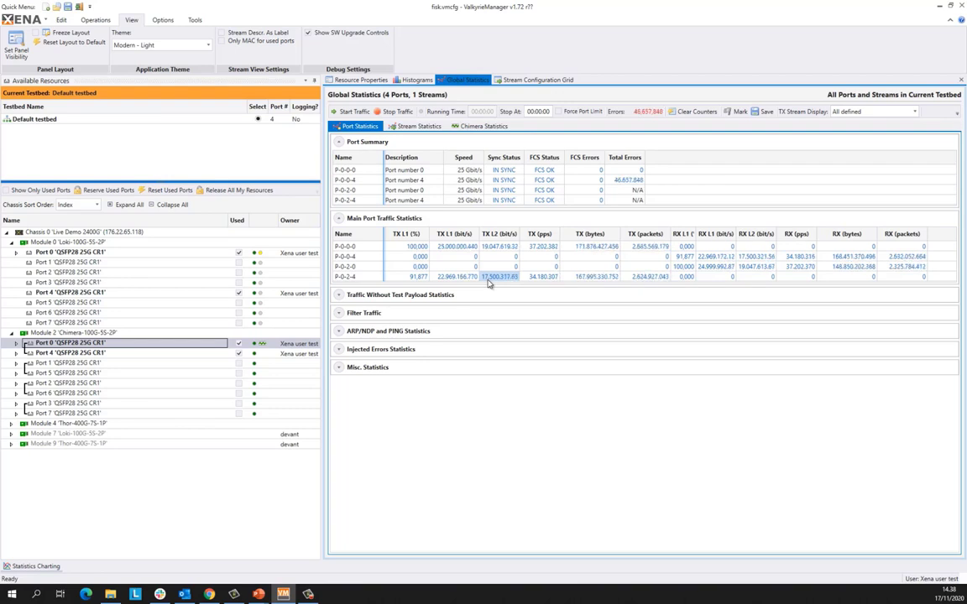
{"action": "left_click", "coordinate": [750, 257]}
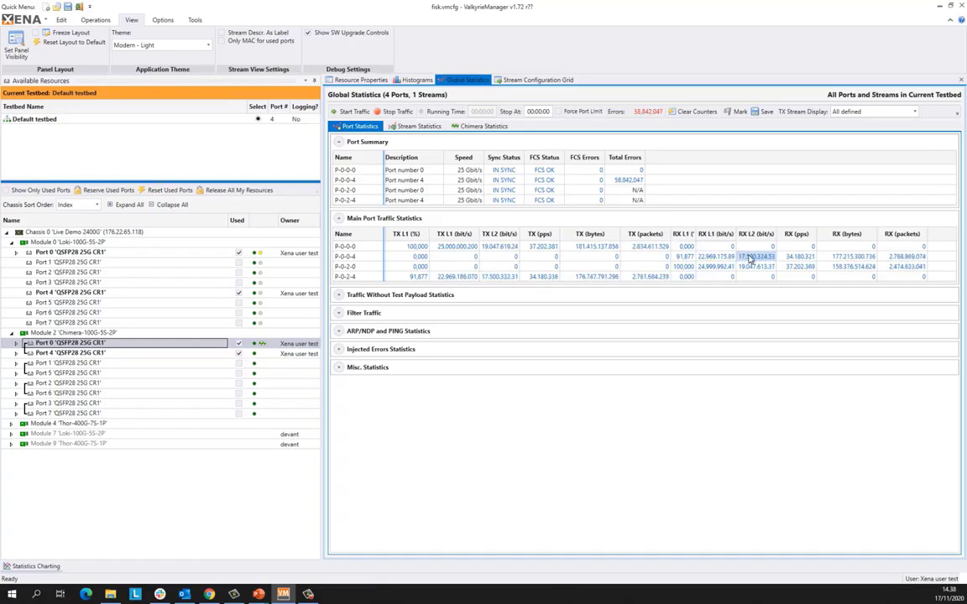
{"action": "left_click", "coordinate": [410, 125]}
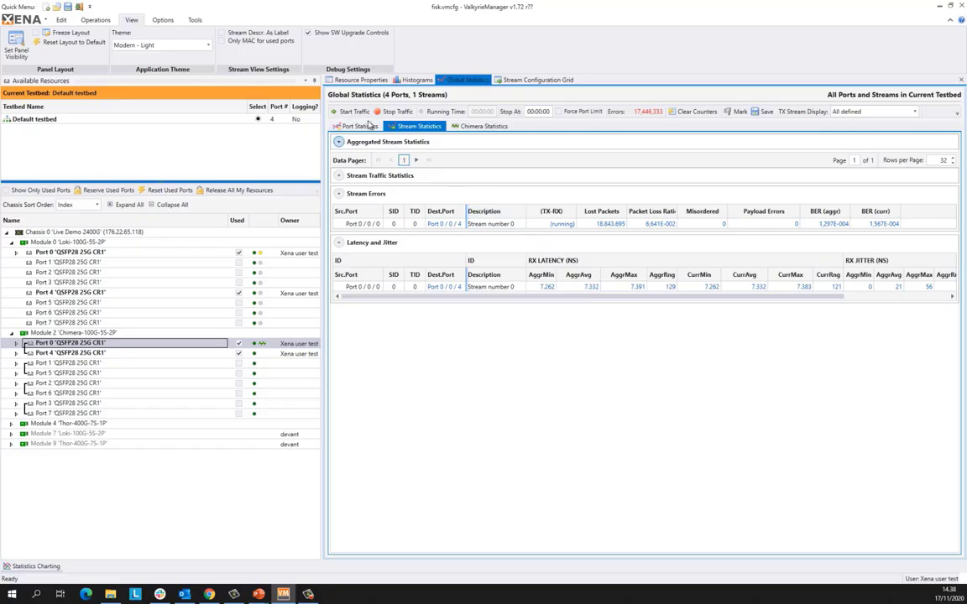
Switch the Policer's bandwidth control to Layer 1, set its CIR to 143000 * 100kbps and apply the change.
{"action": "left_click", "coordinate": [361, 80]}
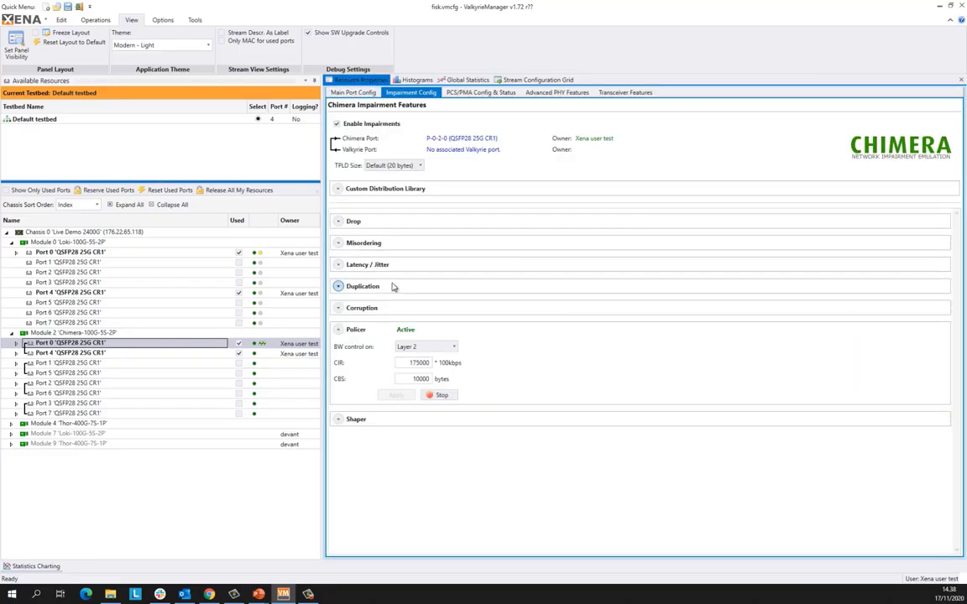
{"action": "left_click", "coordinate": [423, 348]}
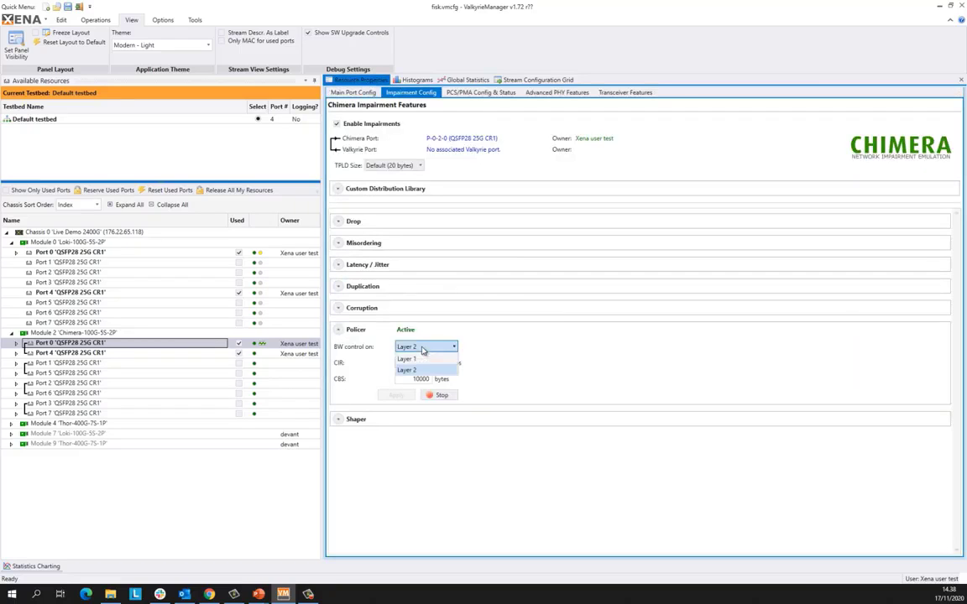
{"action": "left_click", "coordinate": [424, 360]}
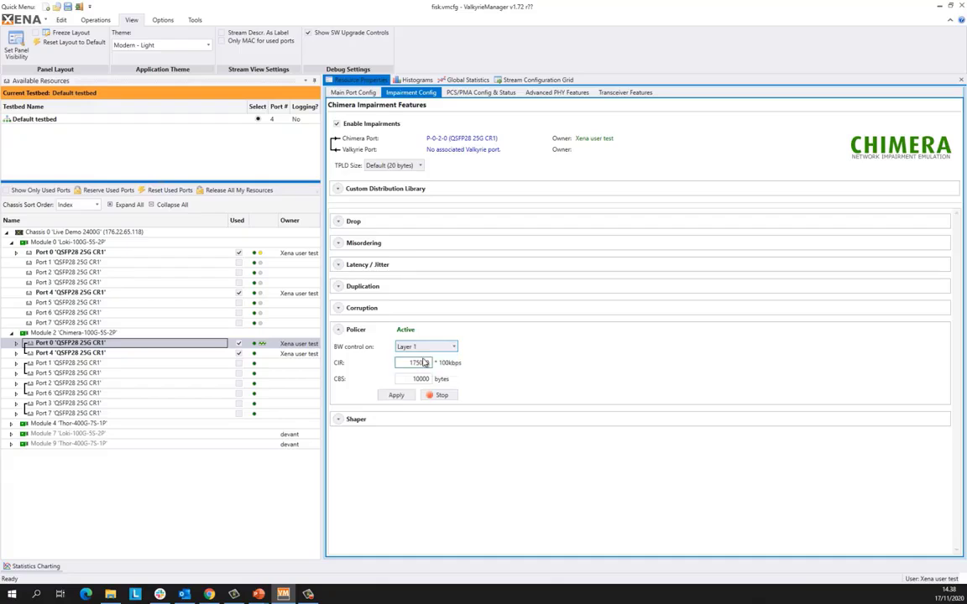
{"action": "double_click", "coordinate": [418, 362]}
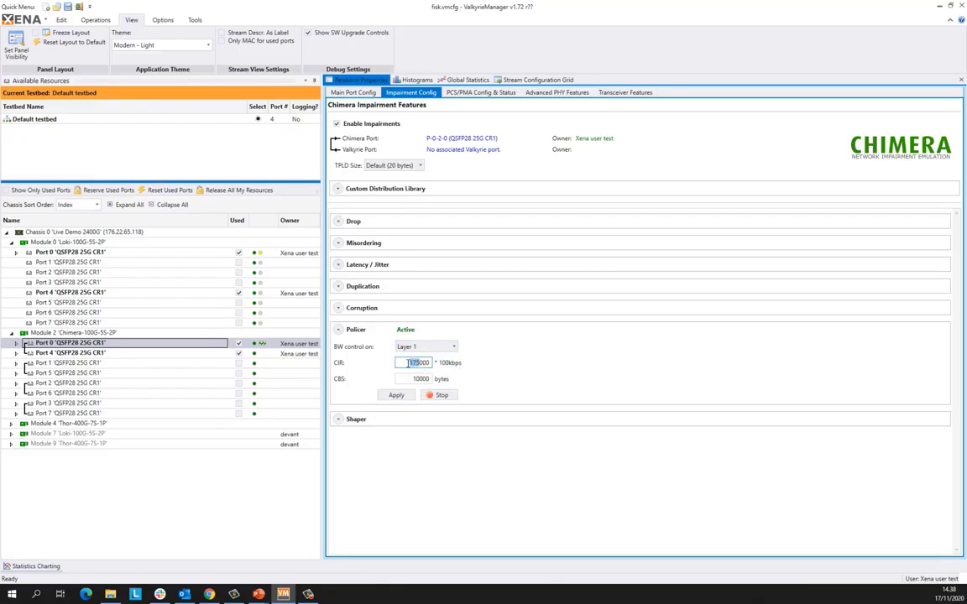
{"action": "type", "text": "143000"}
{"action": "left_click", "coordinate": [398, 395]}
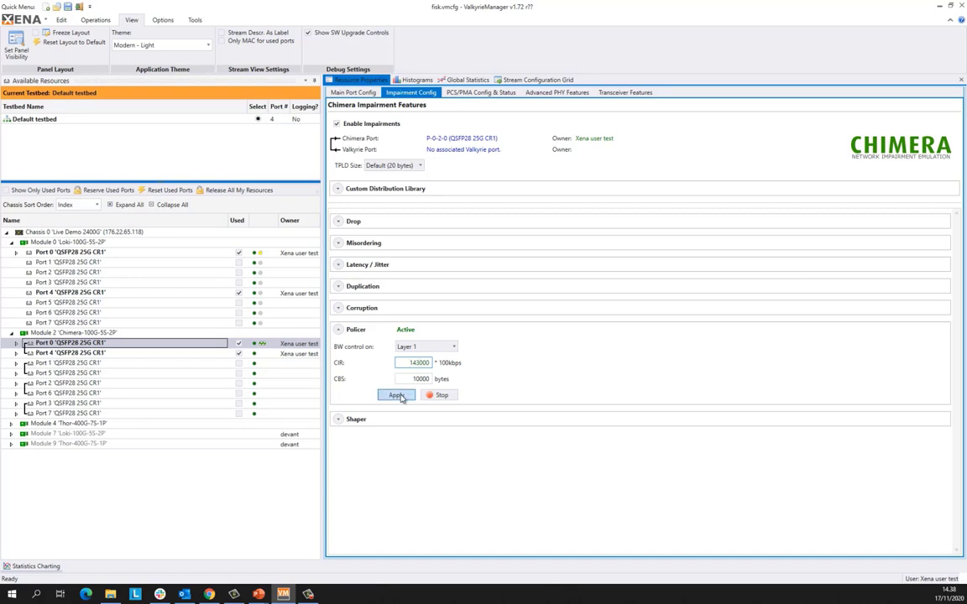
Examine the port statistics for the Layer 1 transmit rate of P-0-2-4 and receive rate of P-0-0-4 under policing.
{"action": "left_click", "coordinate": [454, 82]}
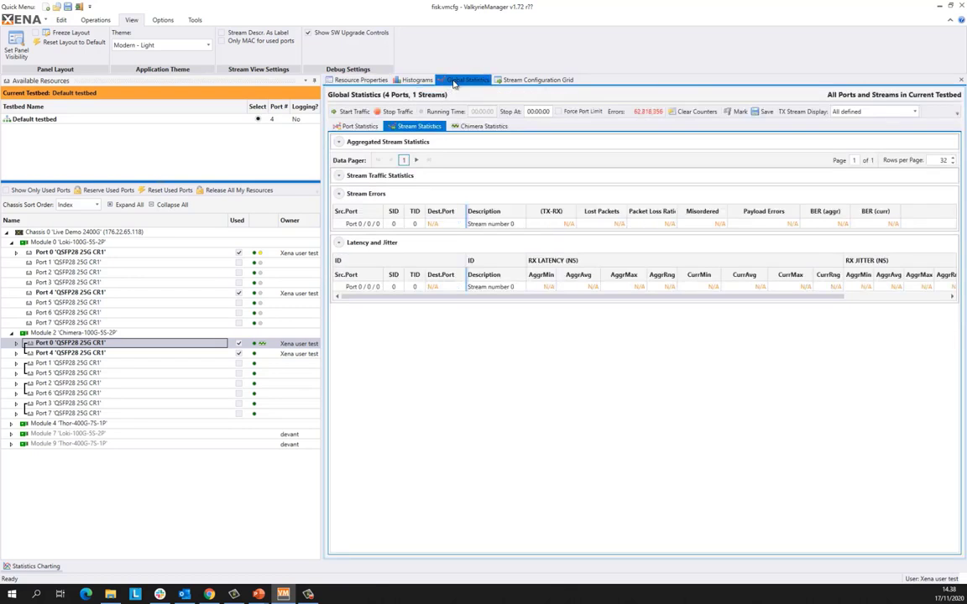
{"action": "left_click", "coordinate": [352, 126]}
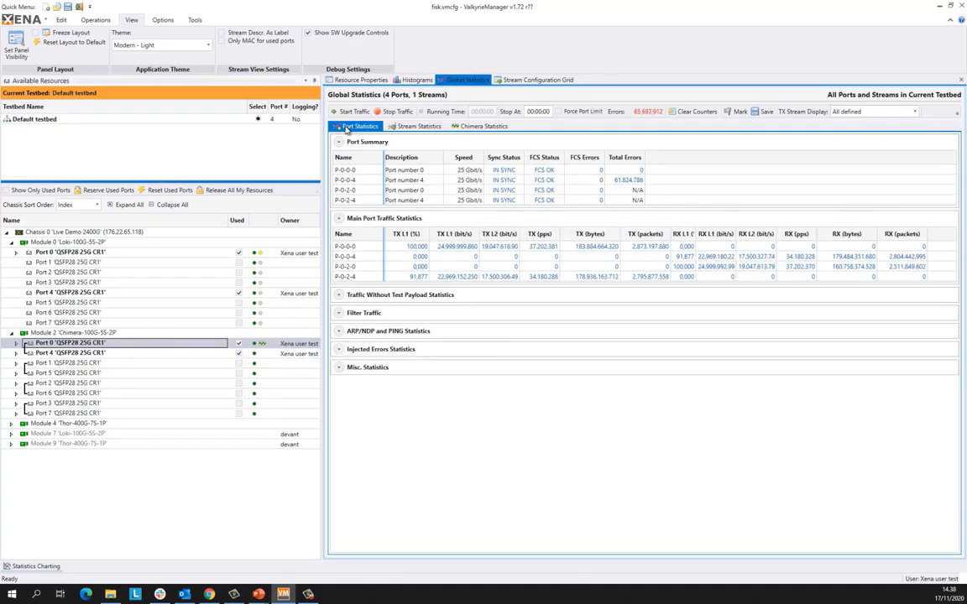
{"action": "left_click", "coordinate": [449, 277]}
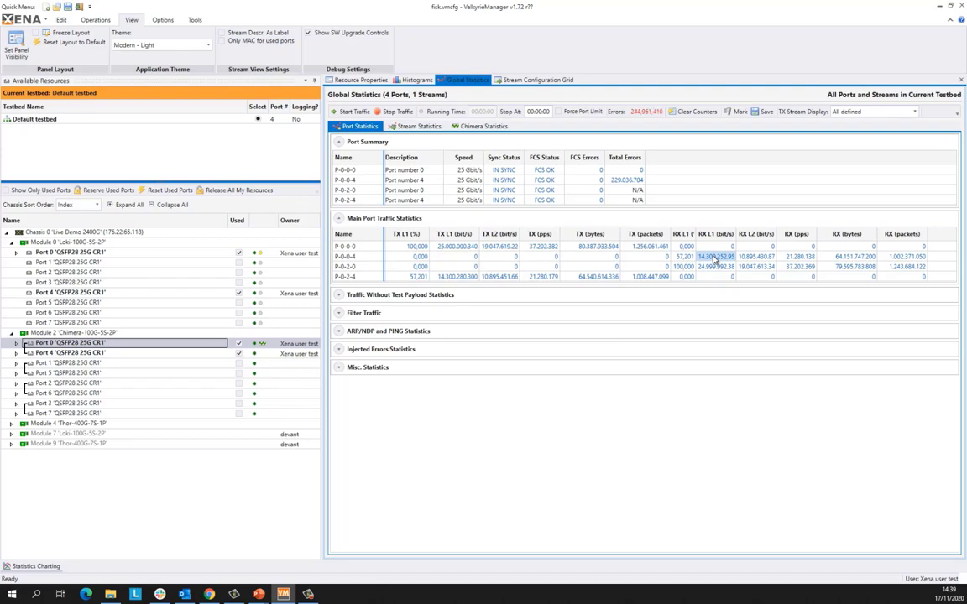
Stop the active Policer on Chimera module 2 port 0.
{"action": "left_click", "coordinate": [336, 80]}
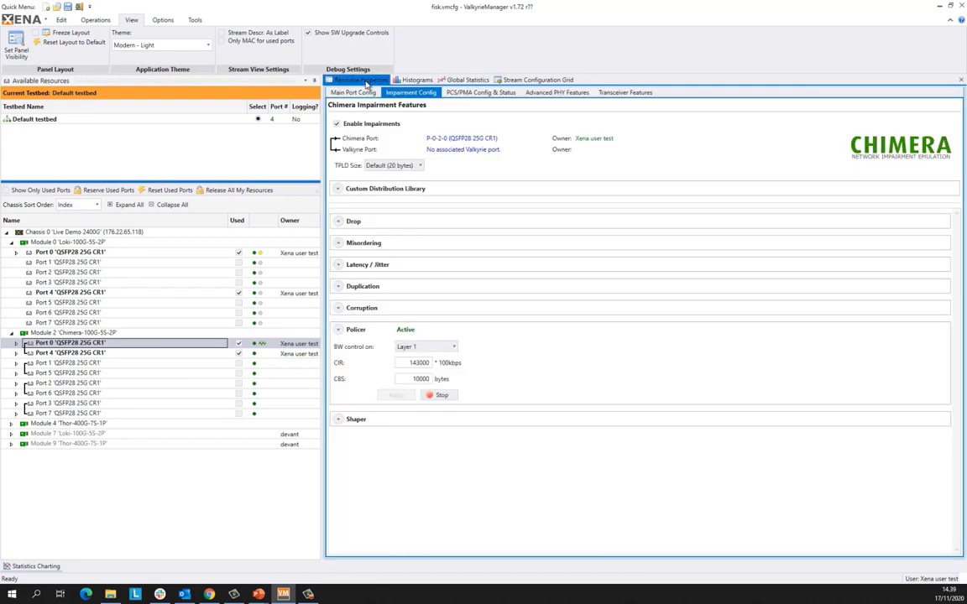
{"action": "left_click", "coordinate": [437, 396]}
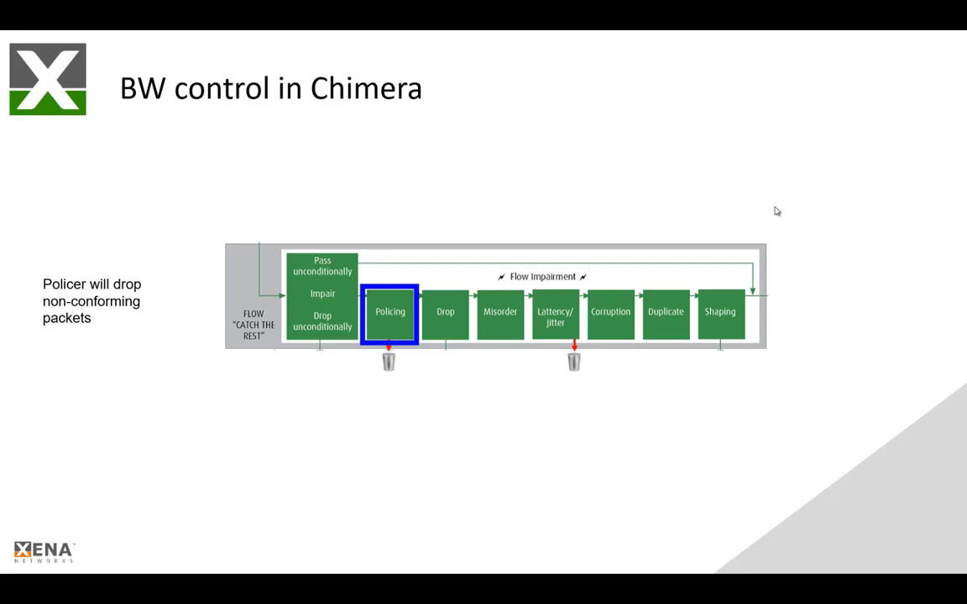
{"action": "left_click", "coordinate": [778, 212]}
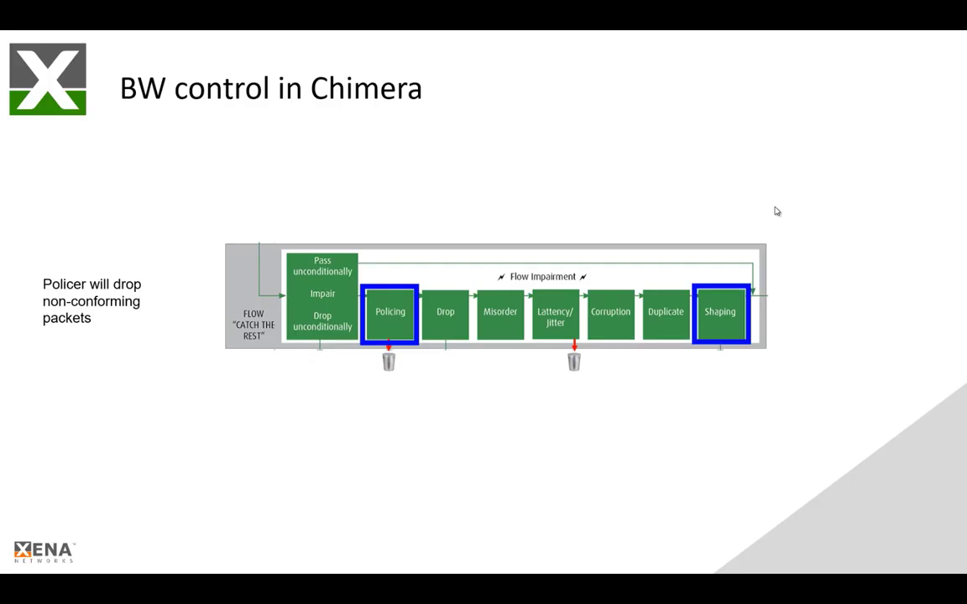
{"action": "left_click", "coordinate": [777, 211]}
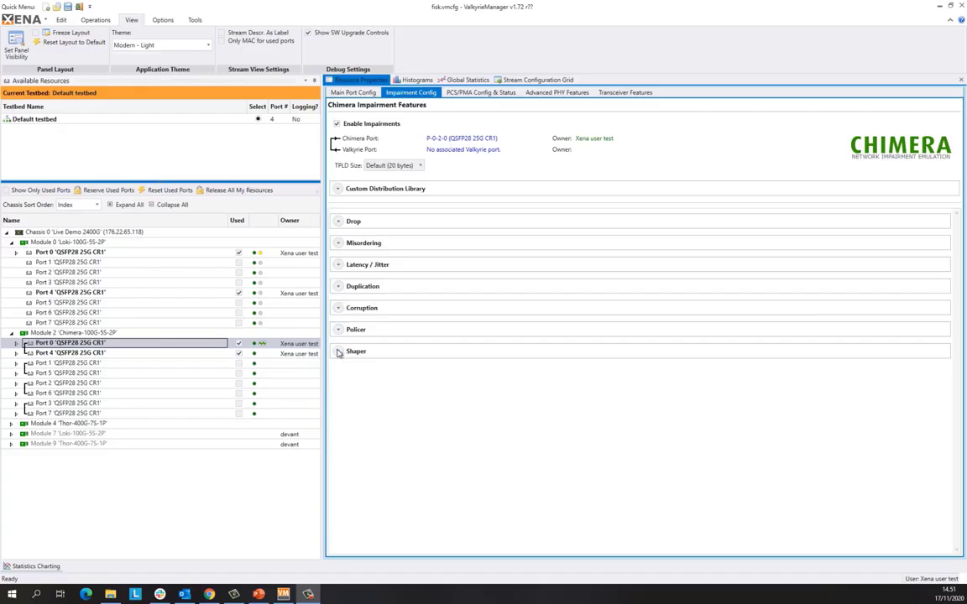
Start the Shaper at Layer 2 with CIR 149000 * 100kbps, CBS 10000 bytes and a buffer size of 50000 bytes.
{"action": "left_click", "coordinate": [338, 352]}
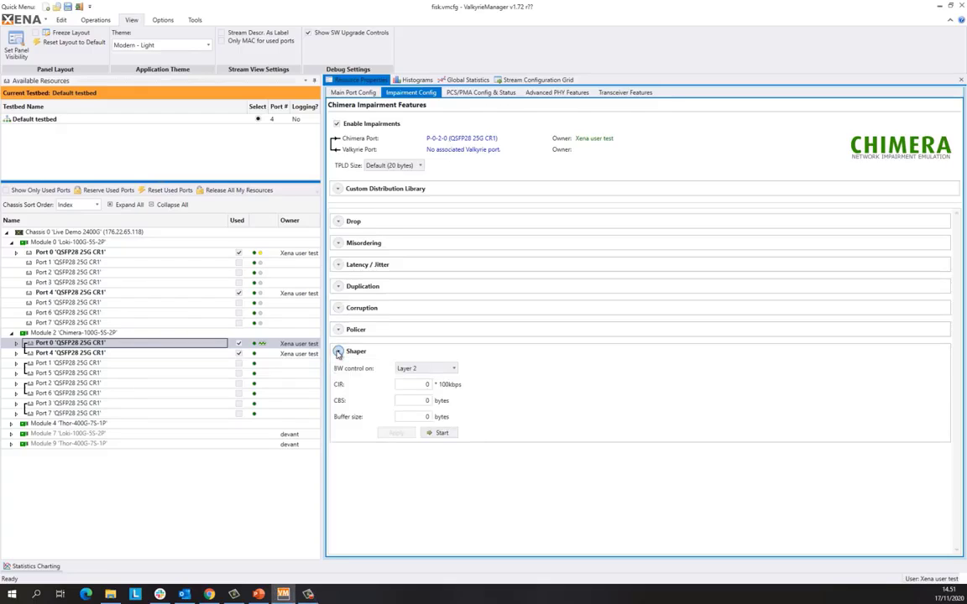
{"action": "left_click", "coordinate": [415, 400]}
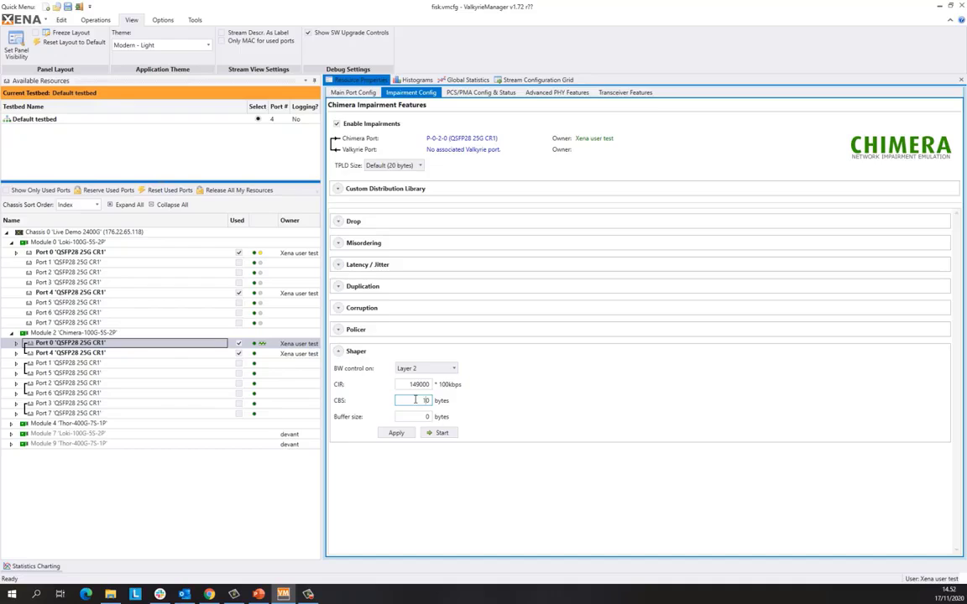
{"action": "type", "text": "10000"}
{"action": "left_click", "coordinate": [423, 415]}
{"action": "type", "text": "50000"}
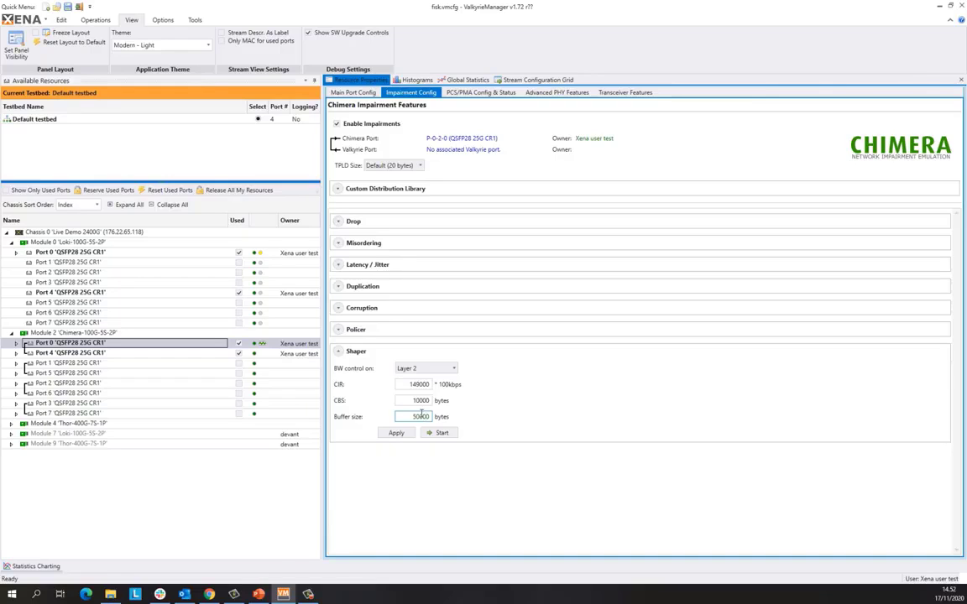
{"action": "left_click", "coordinate": [437, 434]}
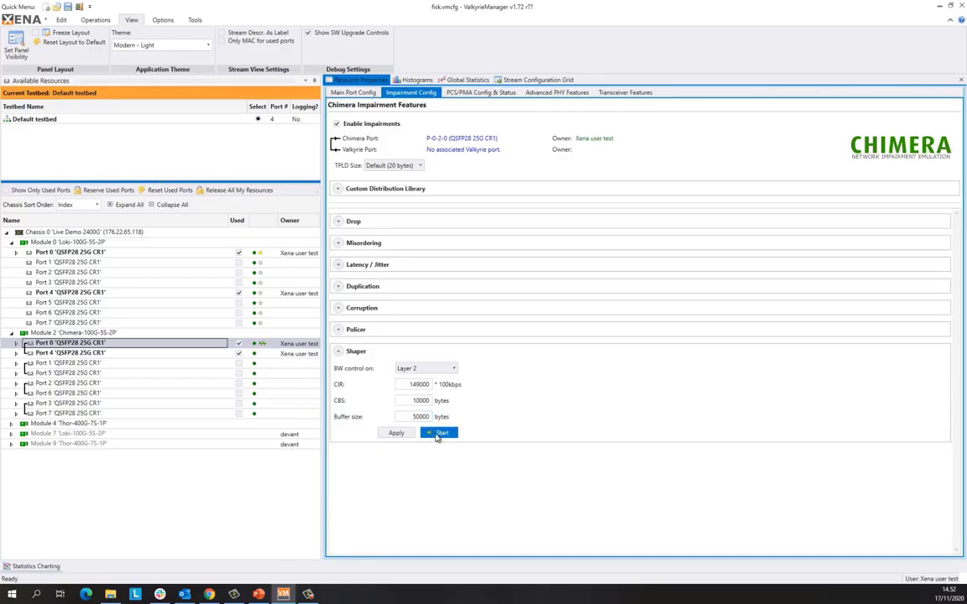
Examine the shaped Layer 2 receive rate of P-0-0-4, then clear the counters and check the stream's loss and latency.
{"action": "left_click", "coordinate": [468, 80]}
{"action": "left_click", "coordinate": [742, 257]}
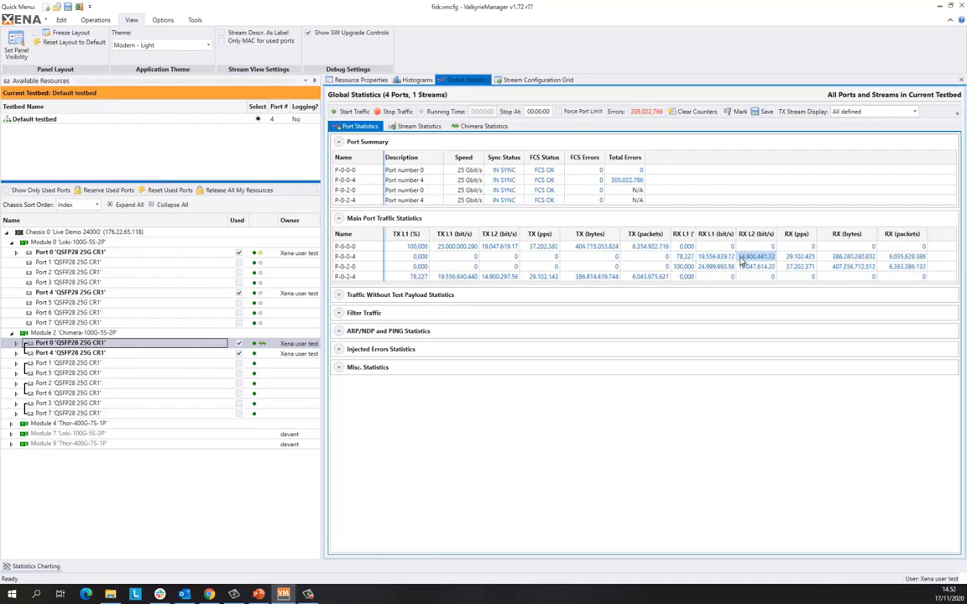
{"action": "left_click", "coordinate": [419, 126]}
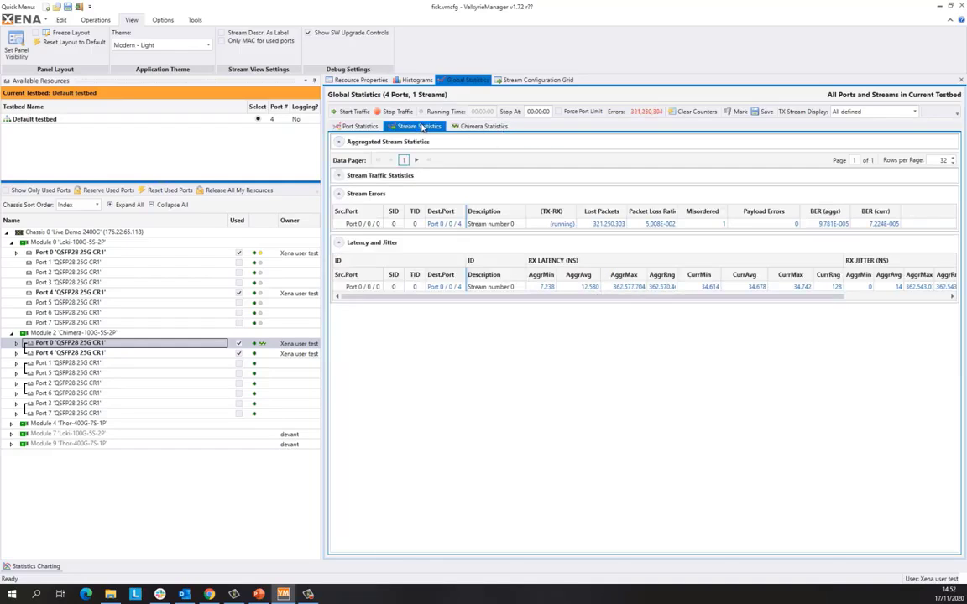
{"action": "left_click", "coordinate": [695, 111]}
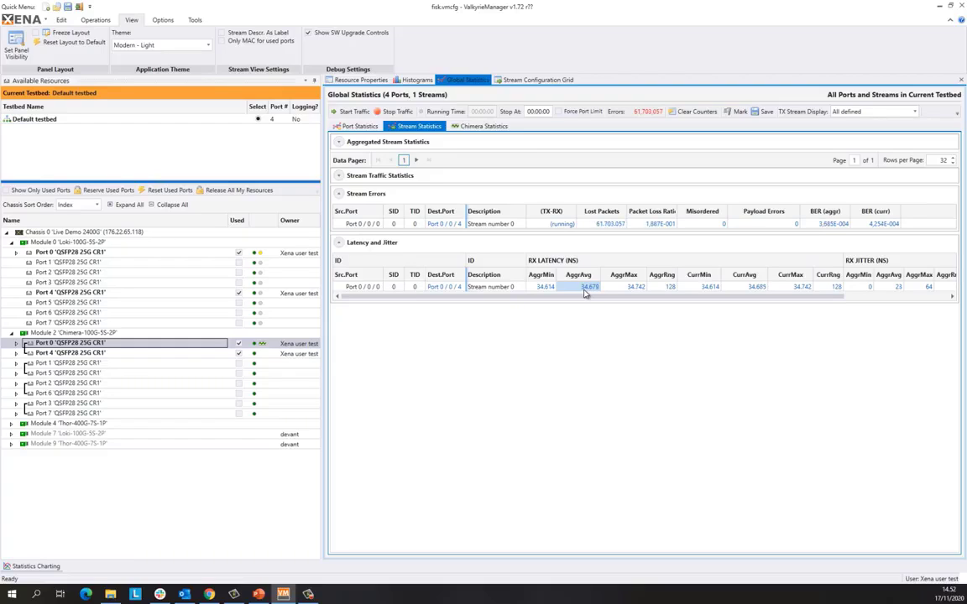
Switch the Shaper's bandwidth control to Layer 1 and apply a CIR of 49000 * 100kbps.
{"action": "left_click", "coordinate": [361, 80]}
{"action": "left_click", "coordinate": [432, 369]}
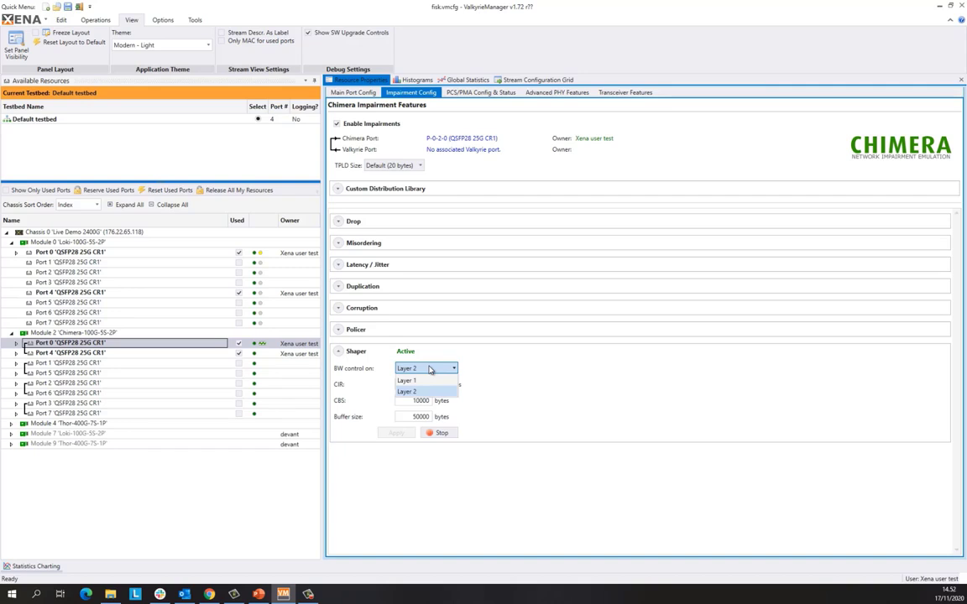
{"action": "left_click", "coordinate": [431, 381]}
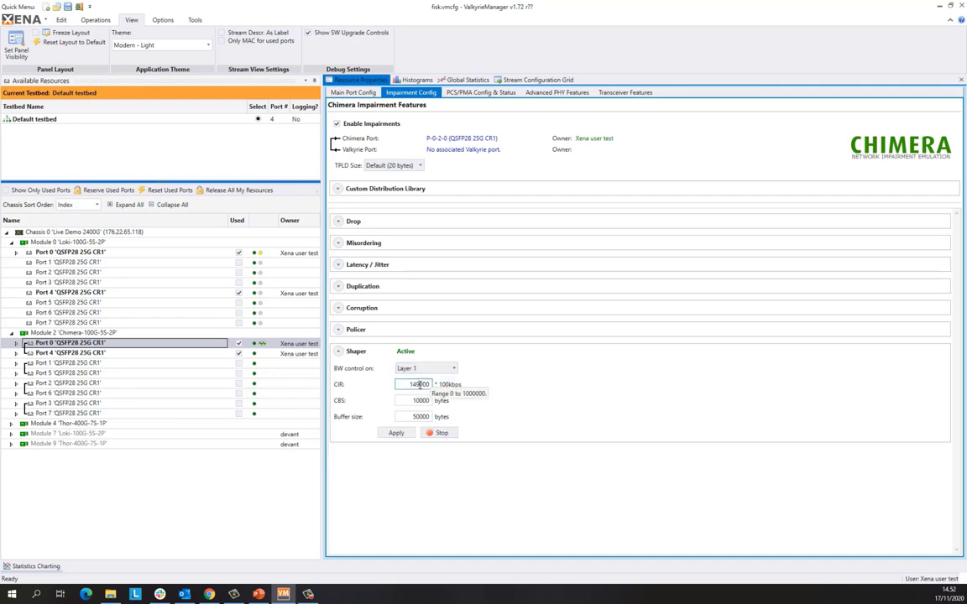
{"action": "left_click_drag", "start_coordinate": [421, 384], "coordinate": [401, 394]}
{"action": "type", "text": "49"}
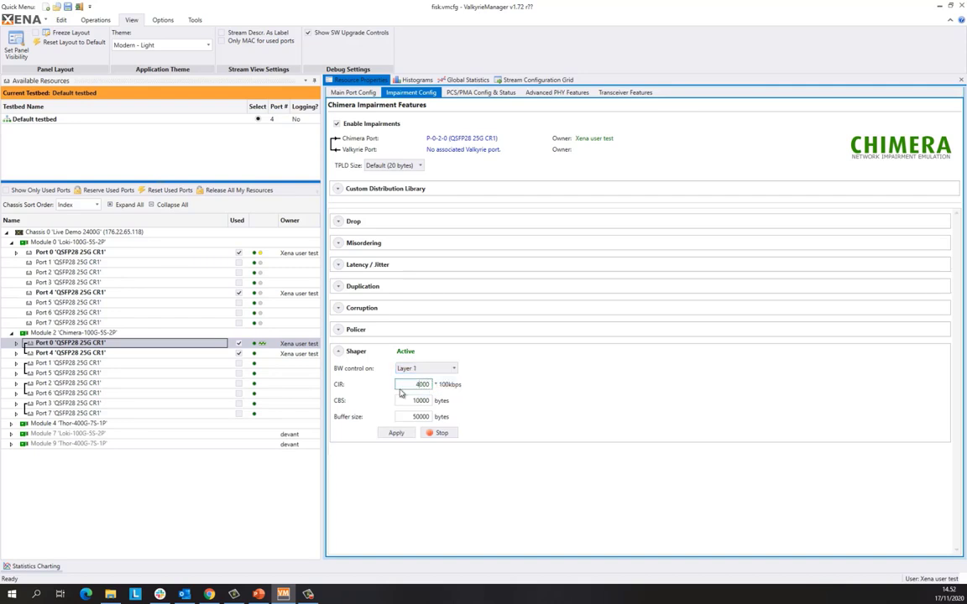
Examine the port statistics for the Layer 1 transmit and receive rates produced by the Shaper.
{"action": "left_click", "coordinate": [467, 80]}
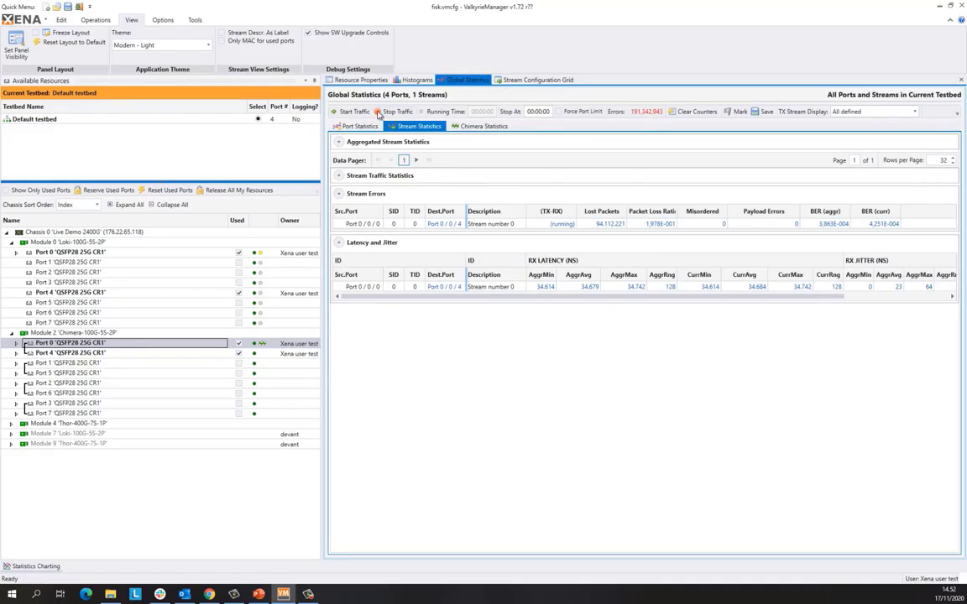
{"action": "left_click", "coordinate": [361, 126]}
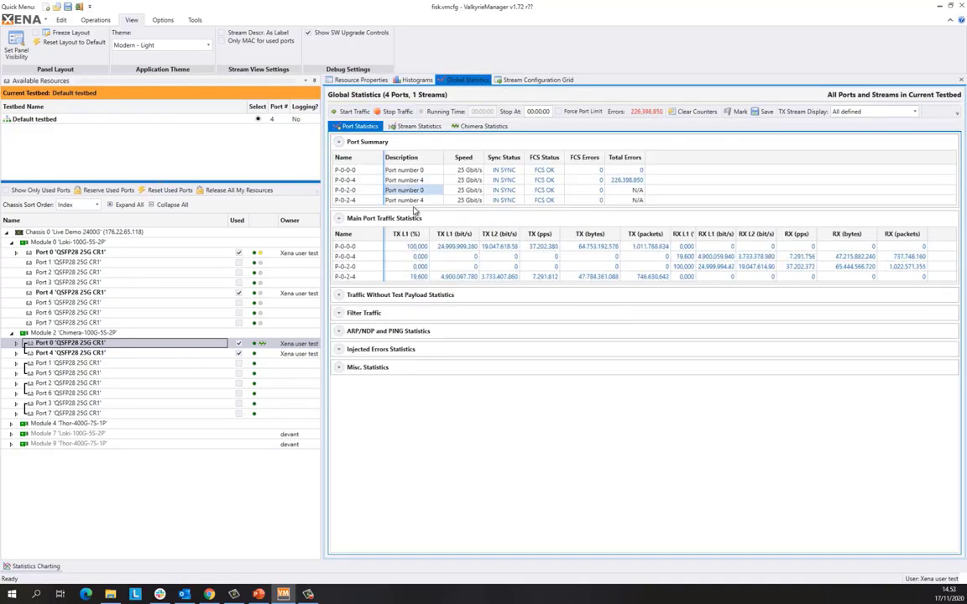